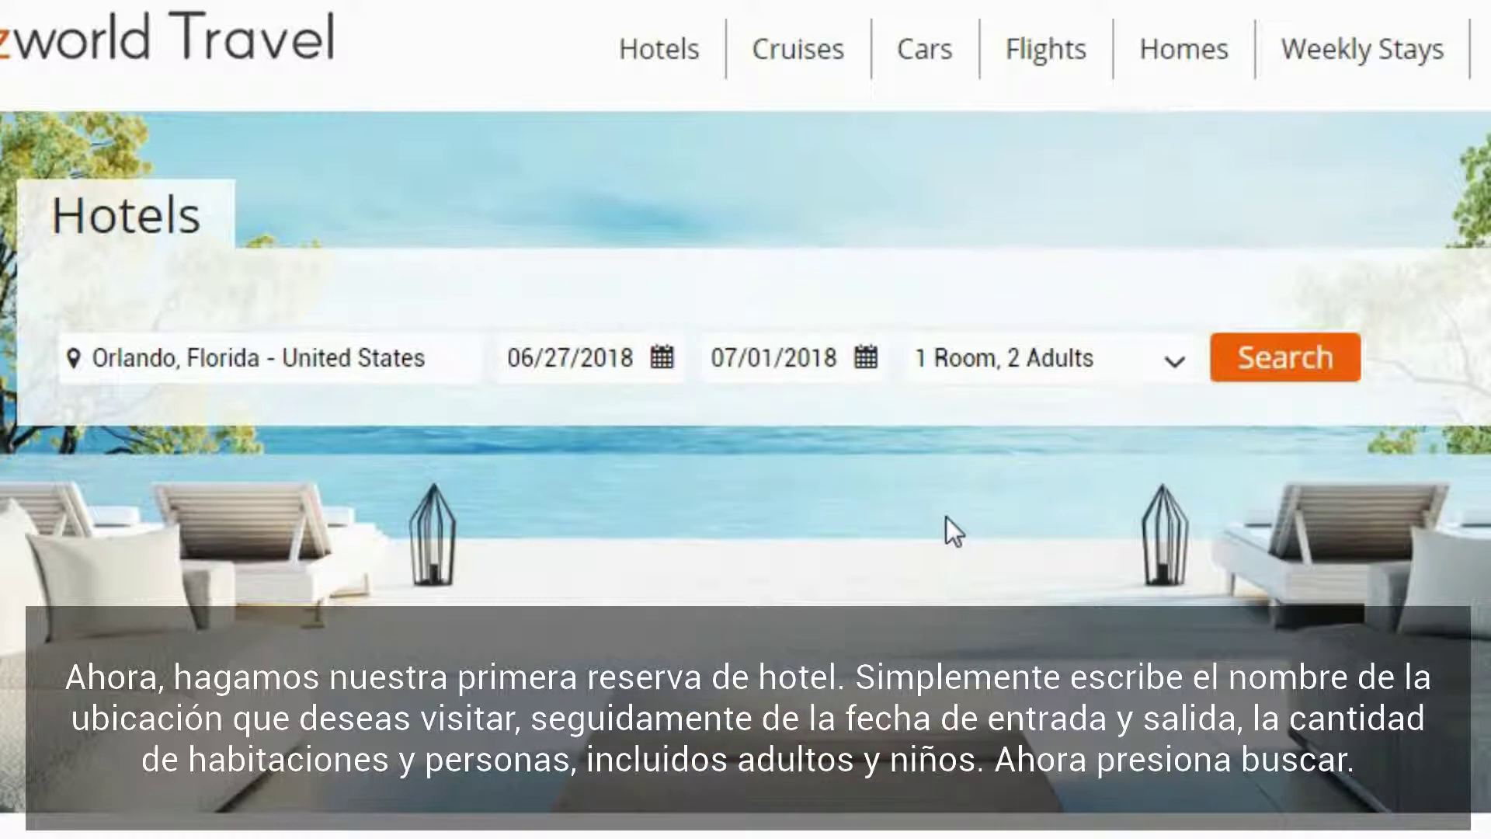
Step: Add one kid aged 10 to the Orlando hotel search and run the search
click(1175, 359)
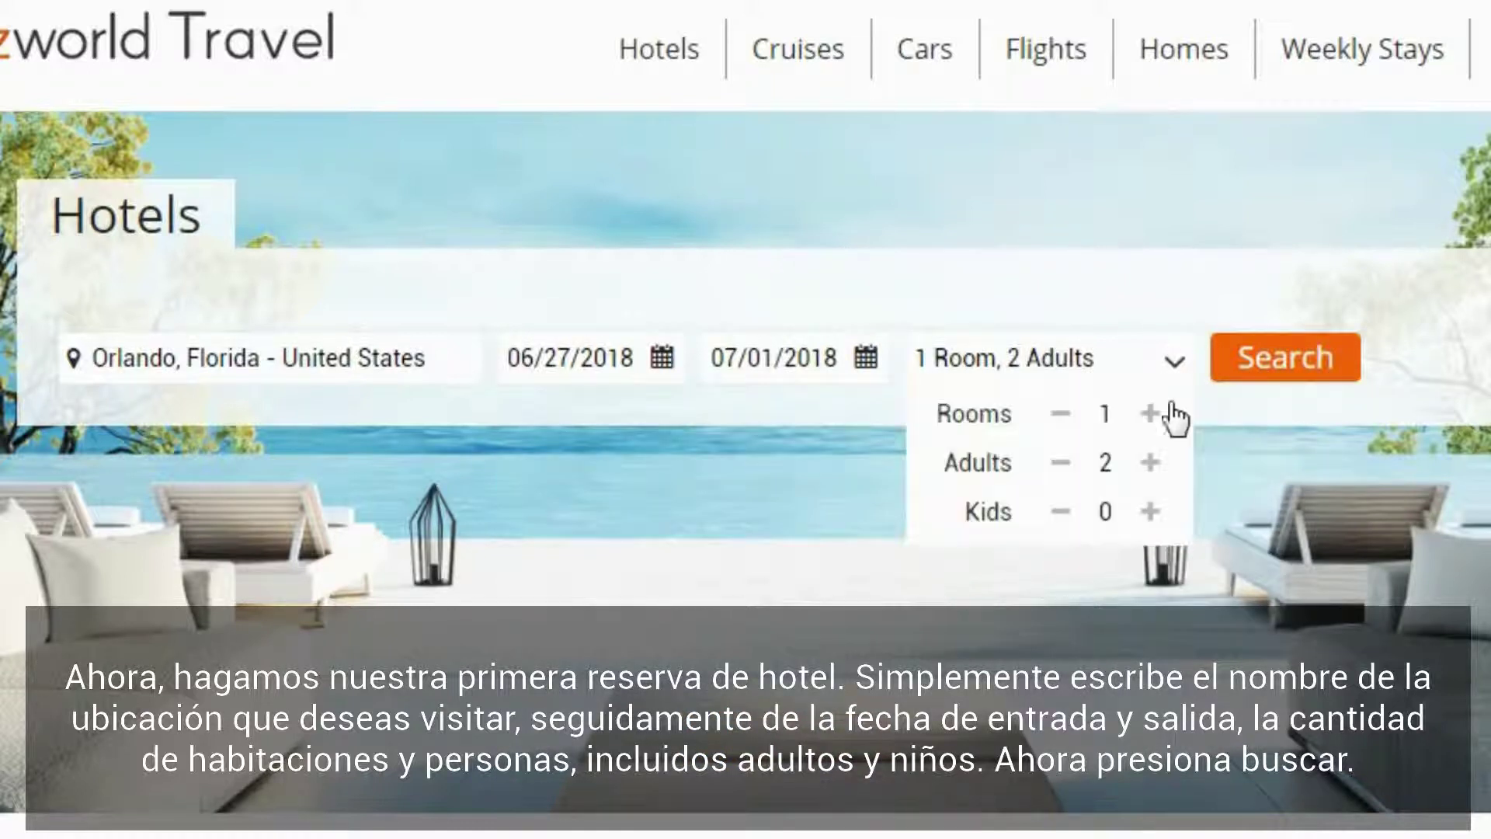
click(1150, 513)
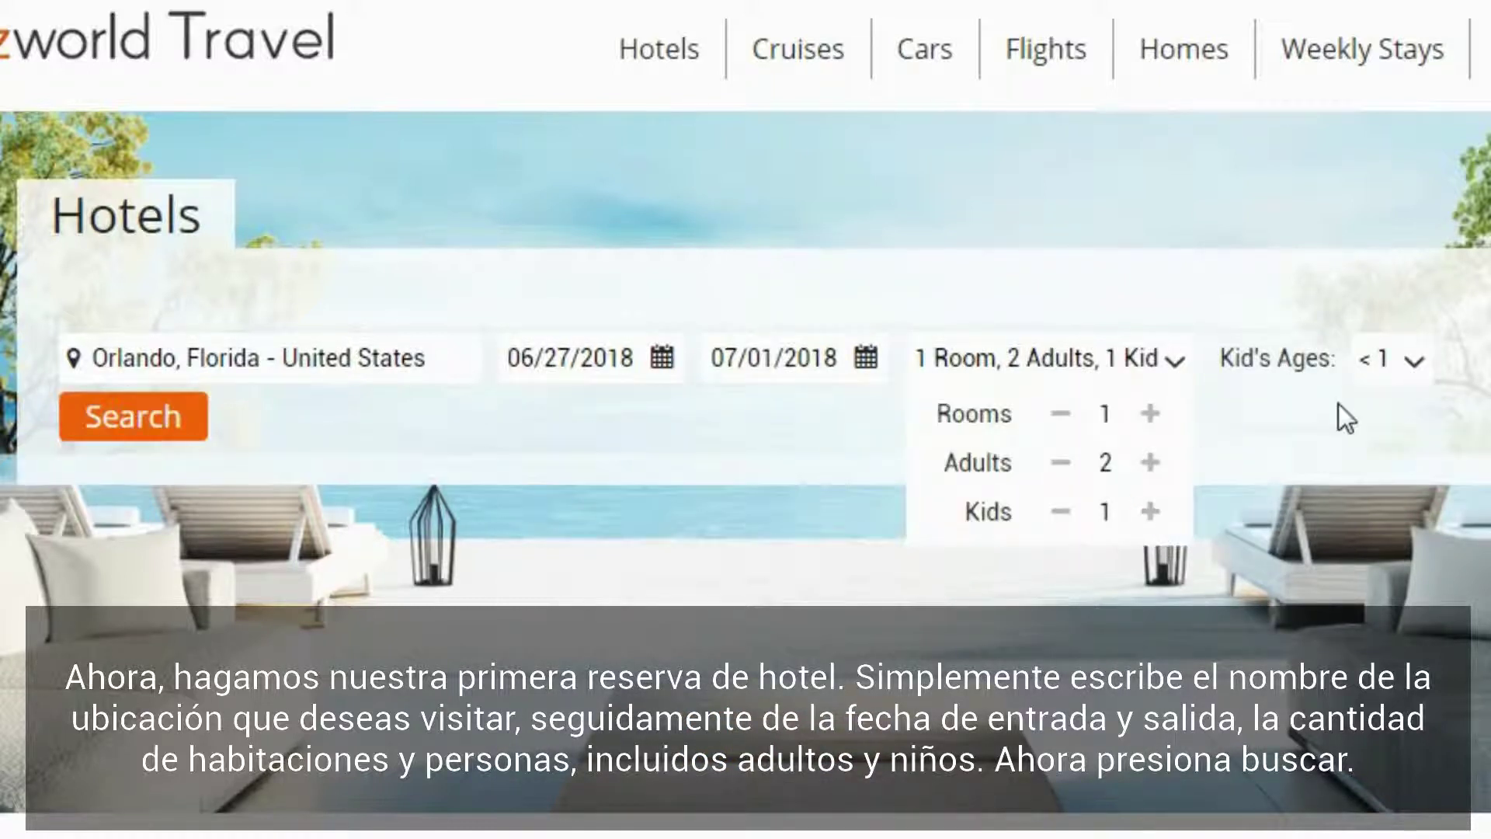
click(1414, 360)
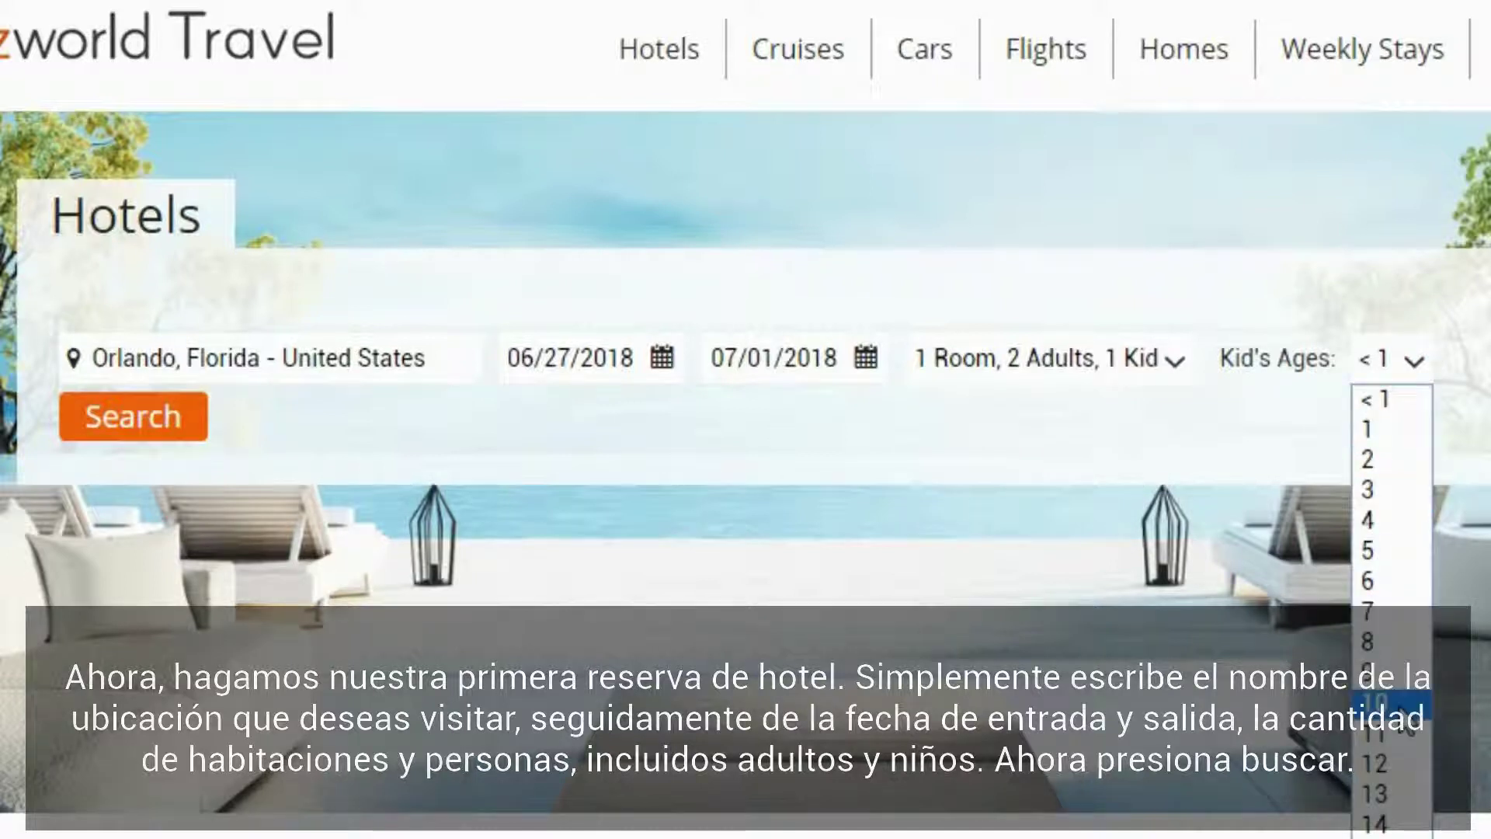
click(1379, 702)
click(95, 434)
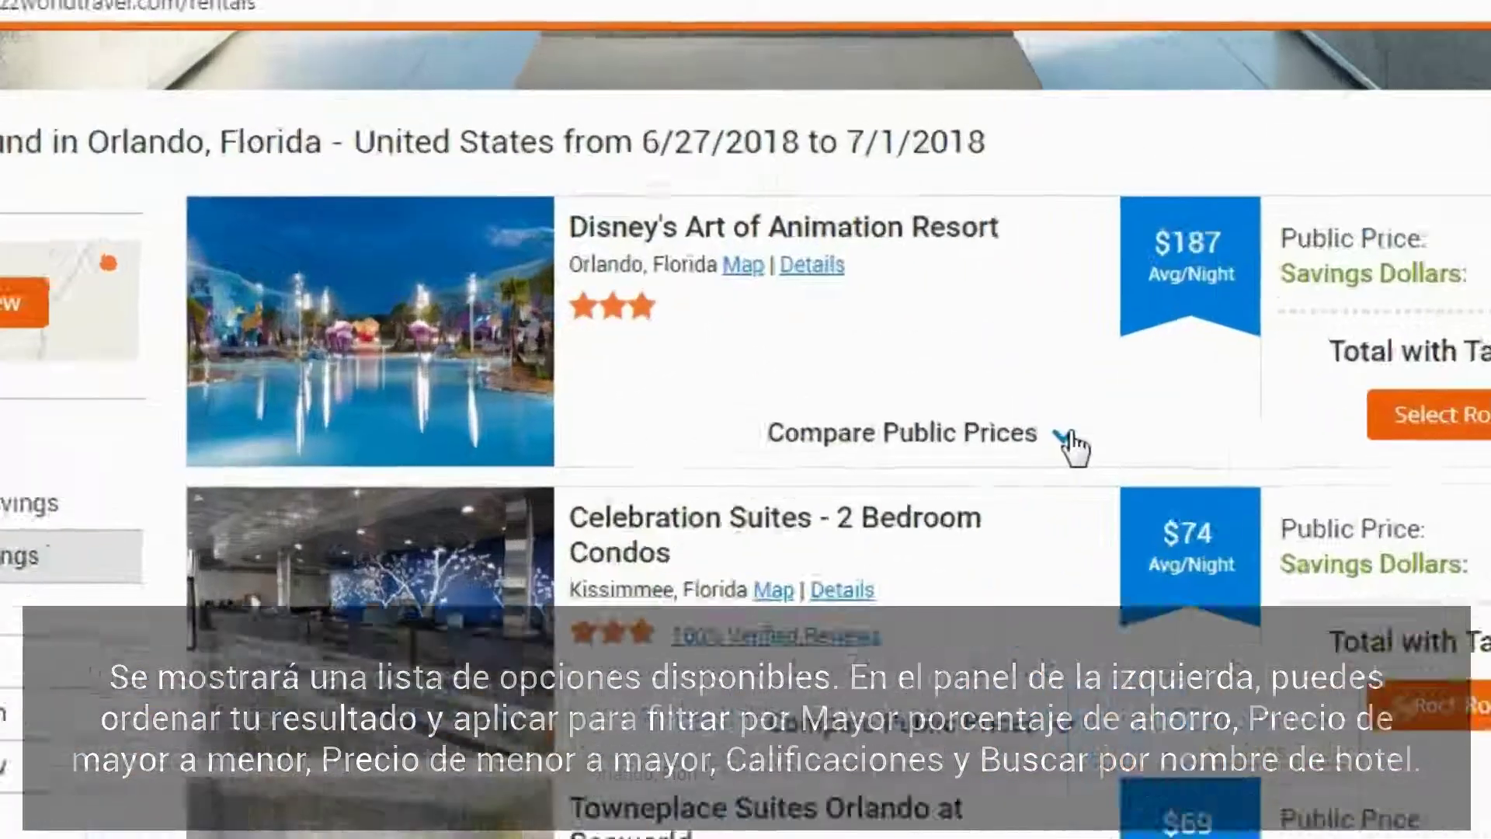
Step: Compare public prices for Disney's Art of Animation Resort, then view its photo gallery
click(924, 289)
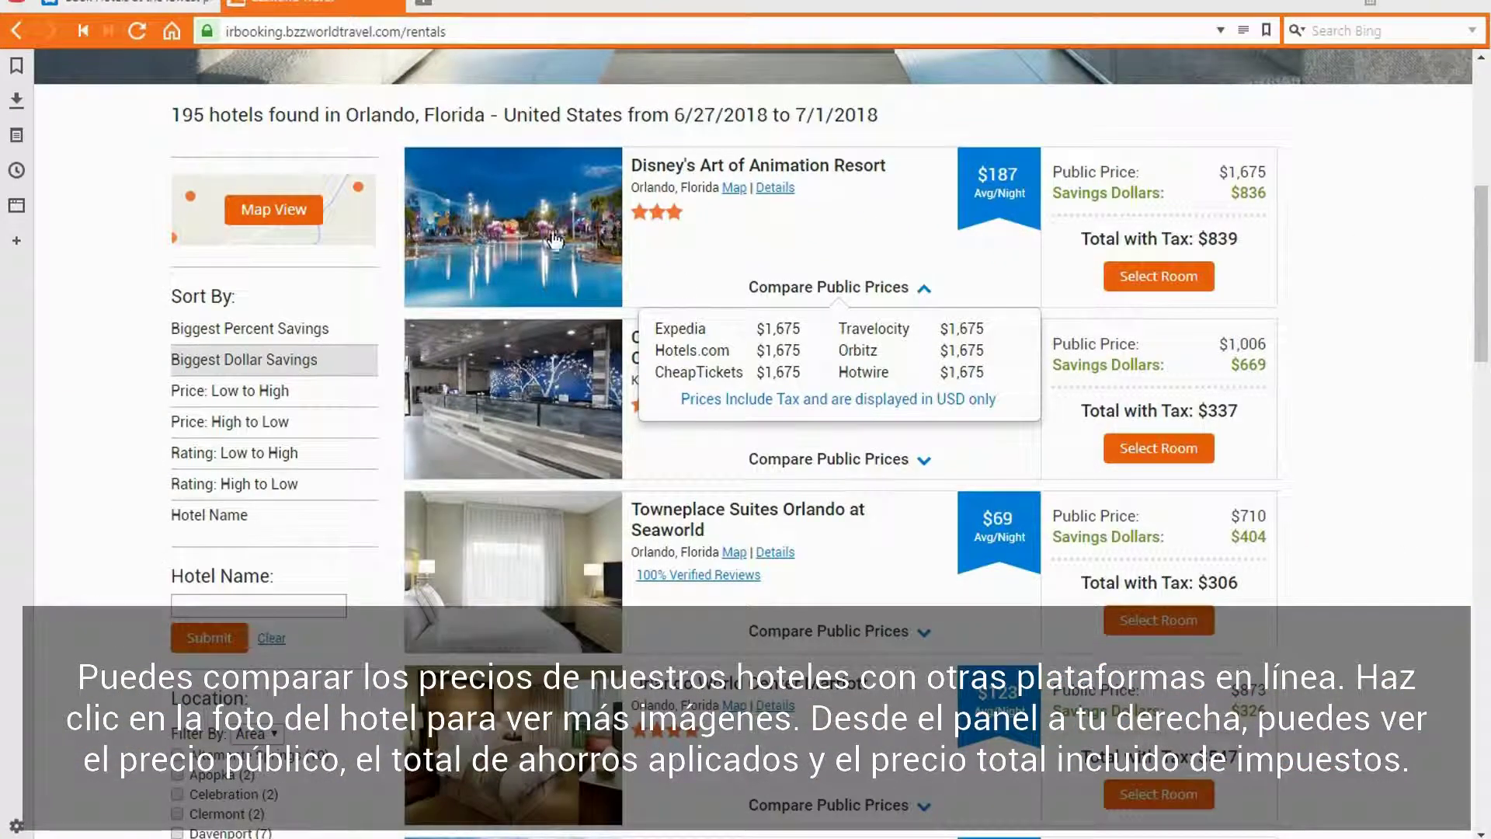
click(552, 233)
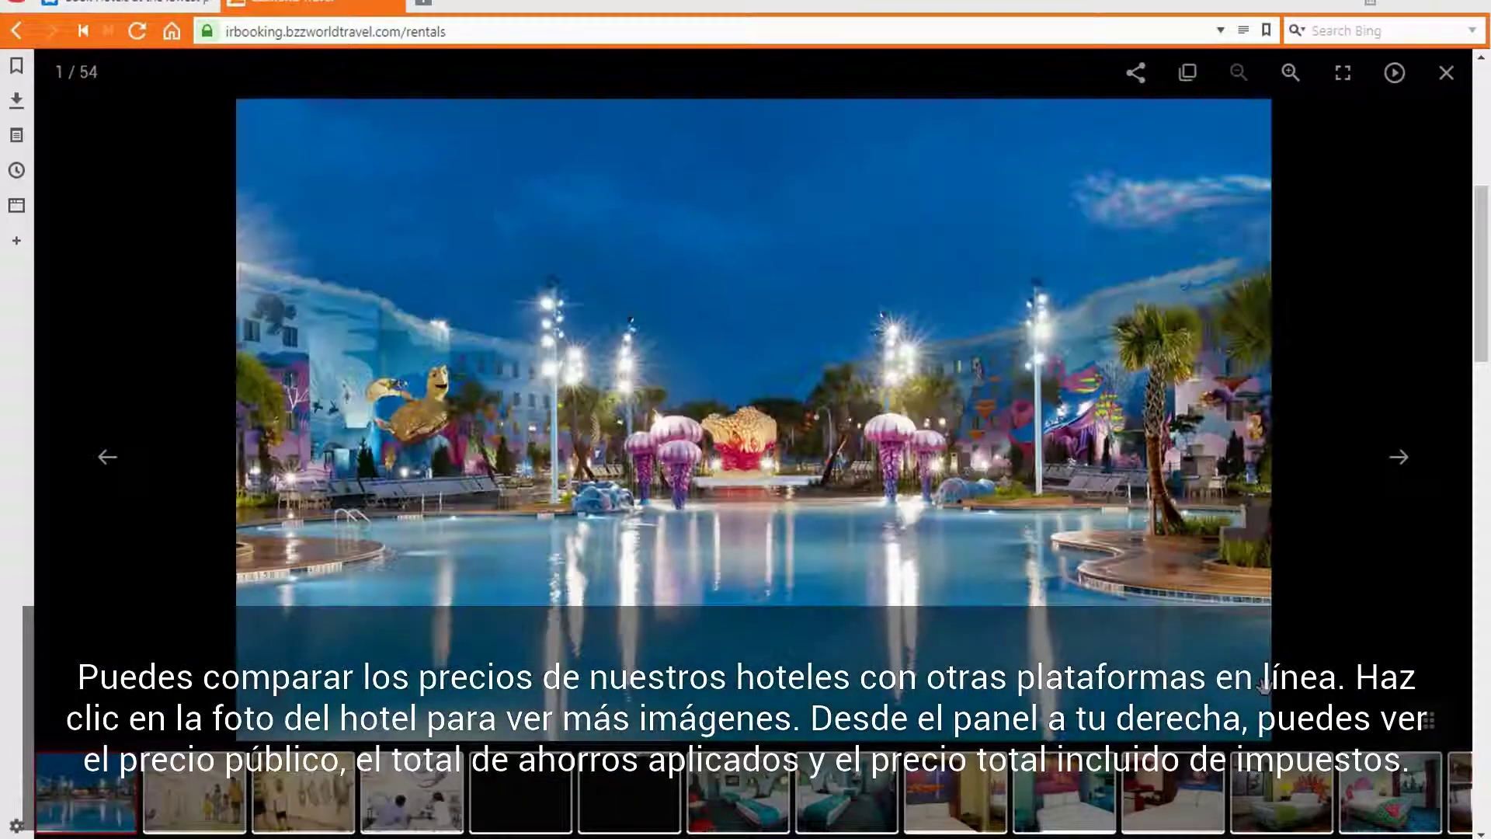
Step: Page forward through six Art of Animation photos, then close the gallery
click(1400, 458)
click(1403, 460)
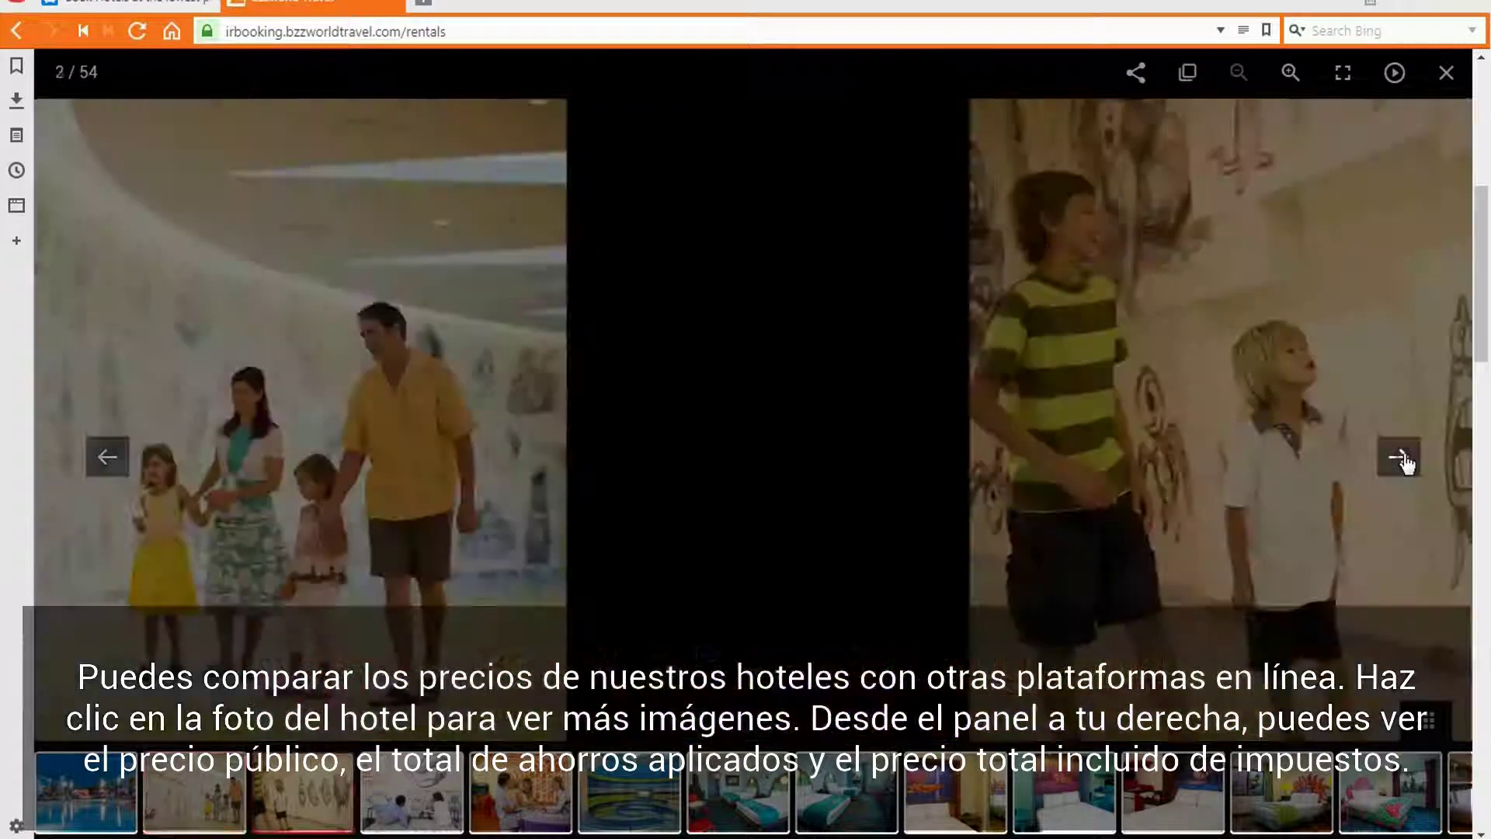
click(1403, 460)
click(1403, 460)
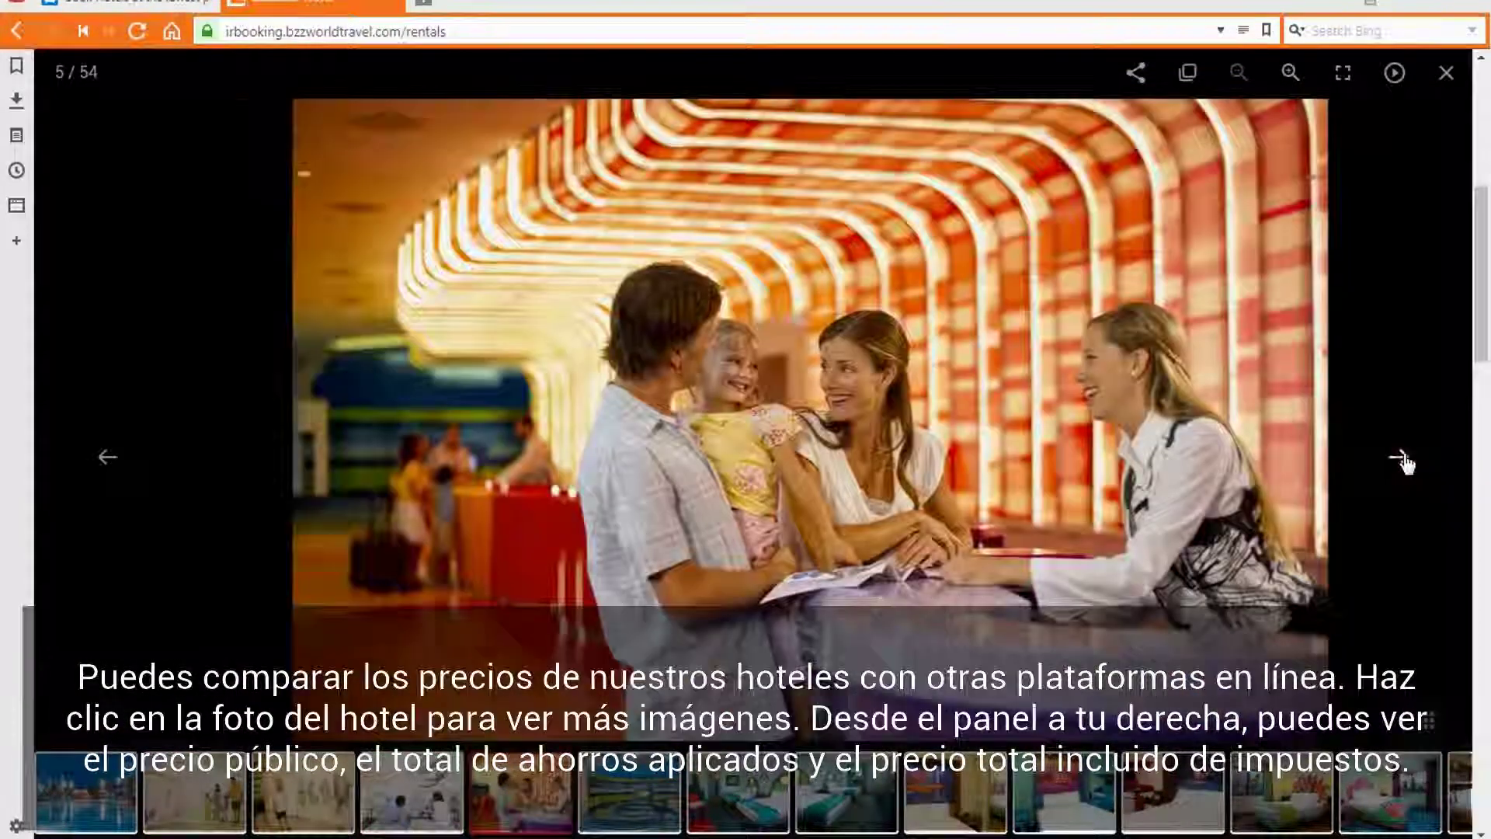
click(1403, 459)
click(1402, 460)
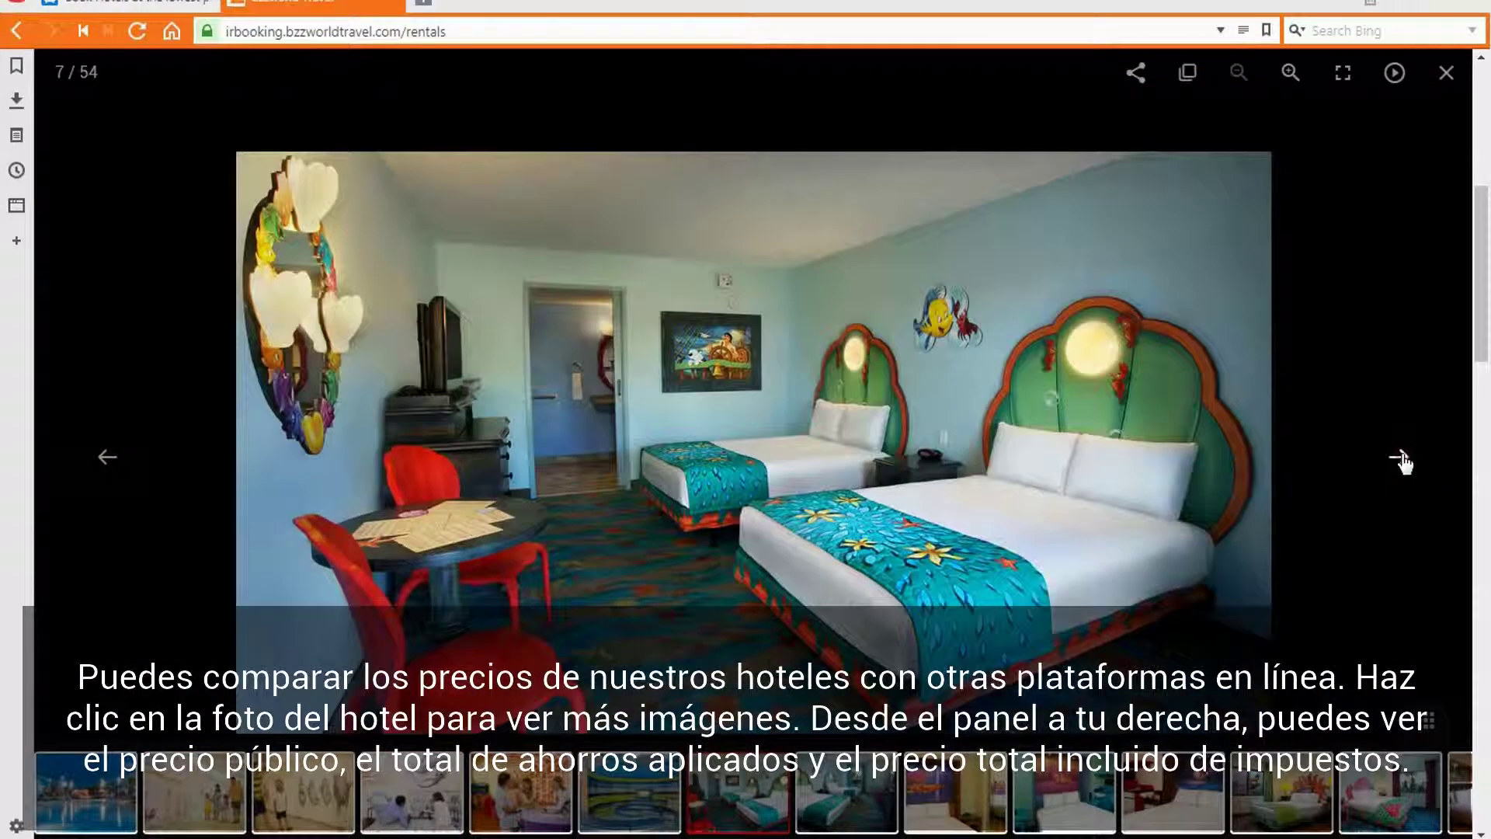
click(1447, 73)
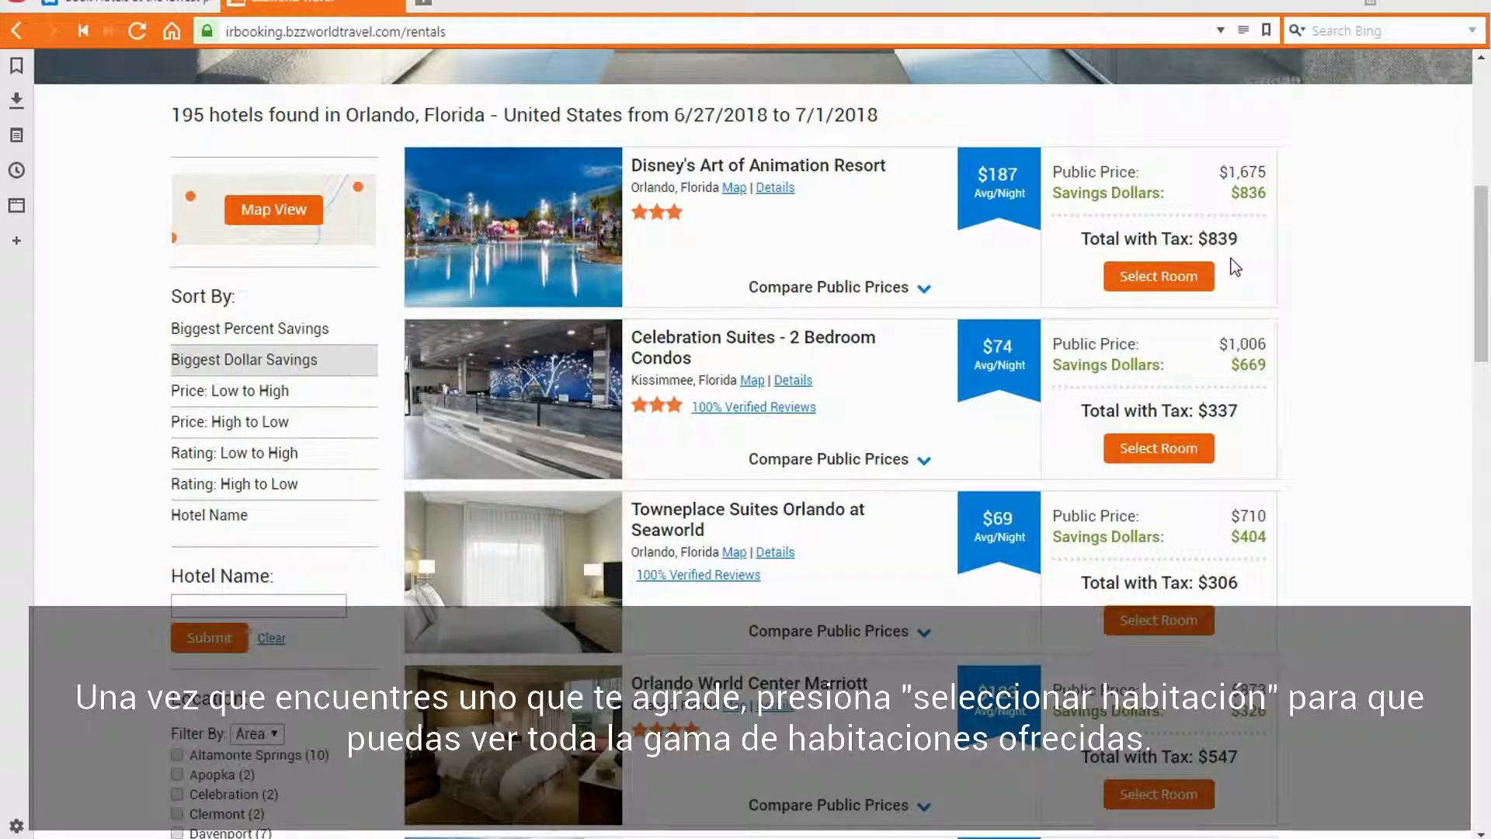
Step: View Art of Animation's rooms and book the Little Mermaid Guest Room Non Refundable
click(1183, 278)
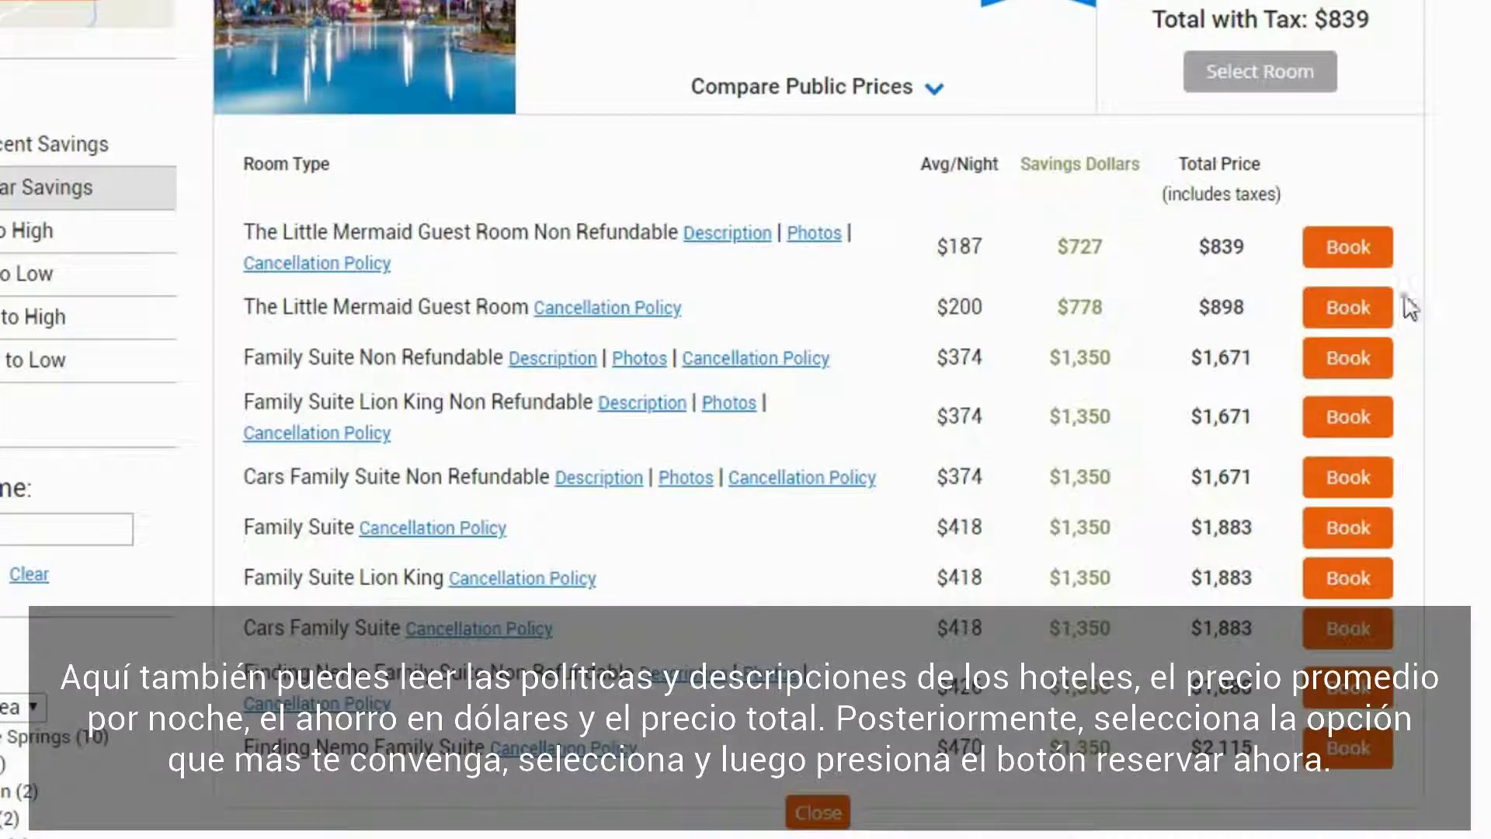
click(1349, 249)
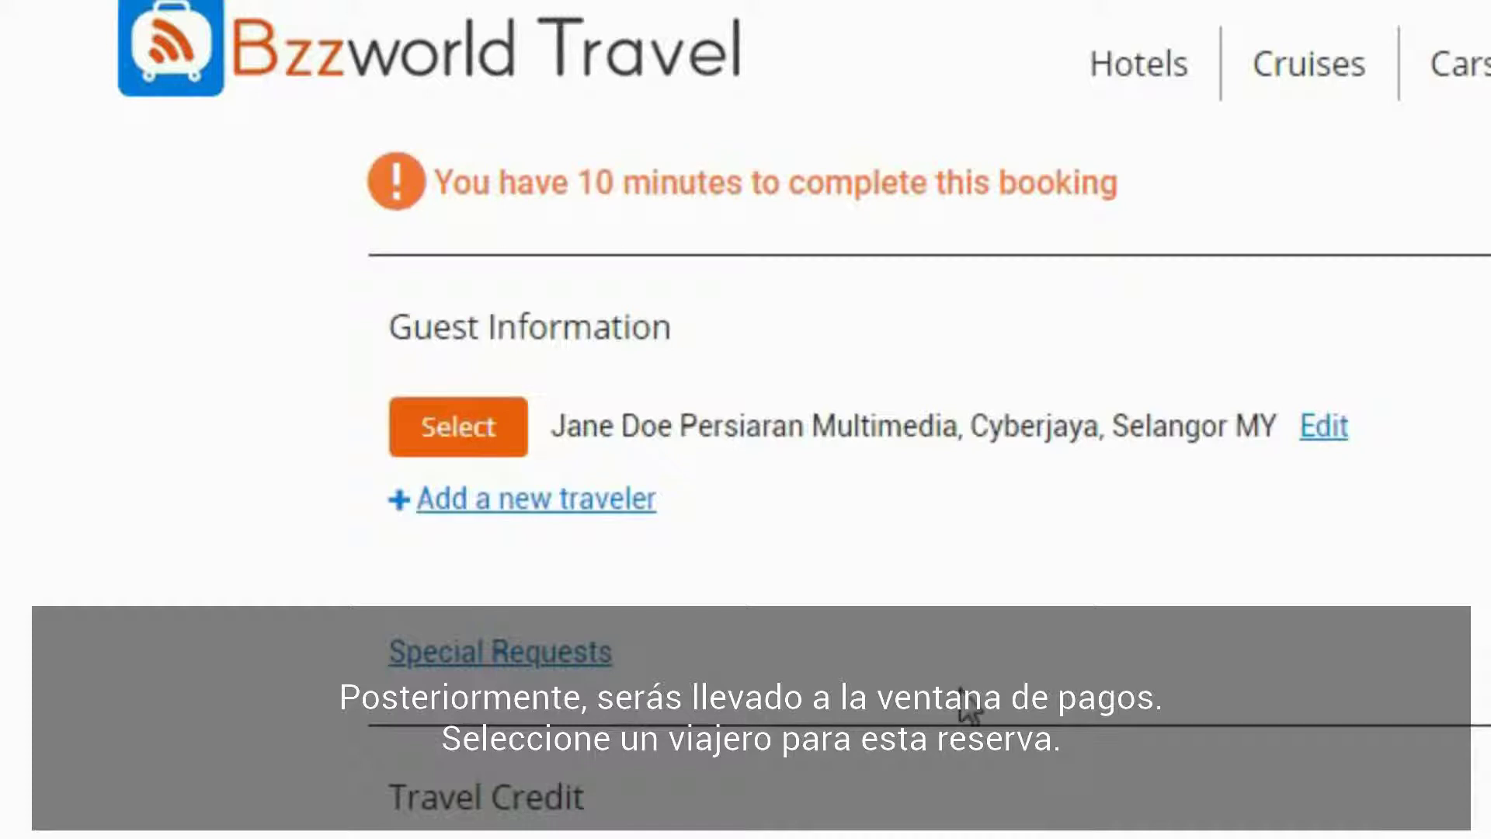
Step: Select the saved traveler as the guest and scroll down to Payment Information
click(464, 416)
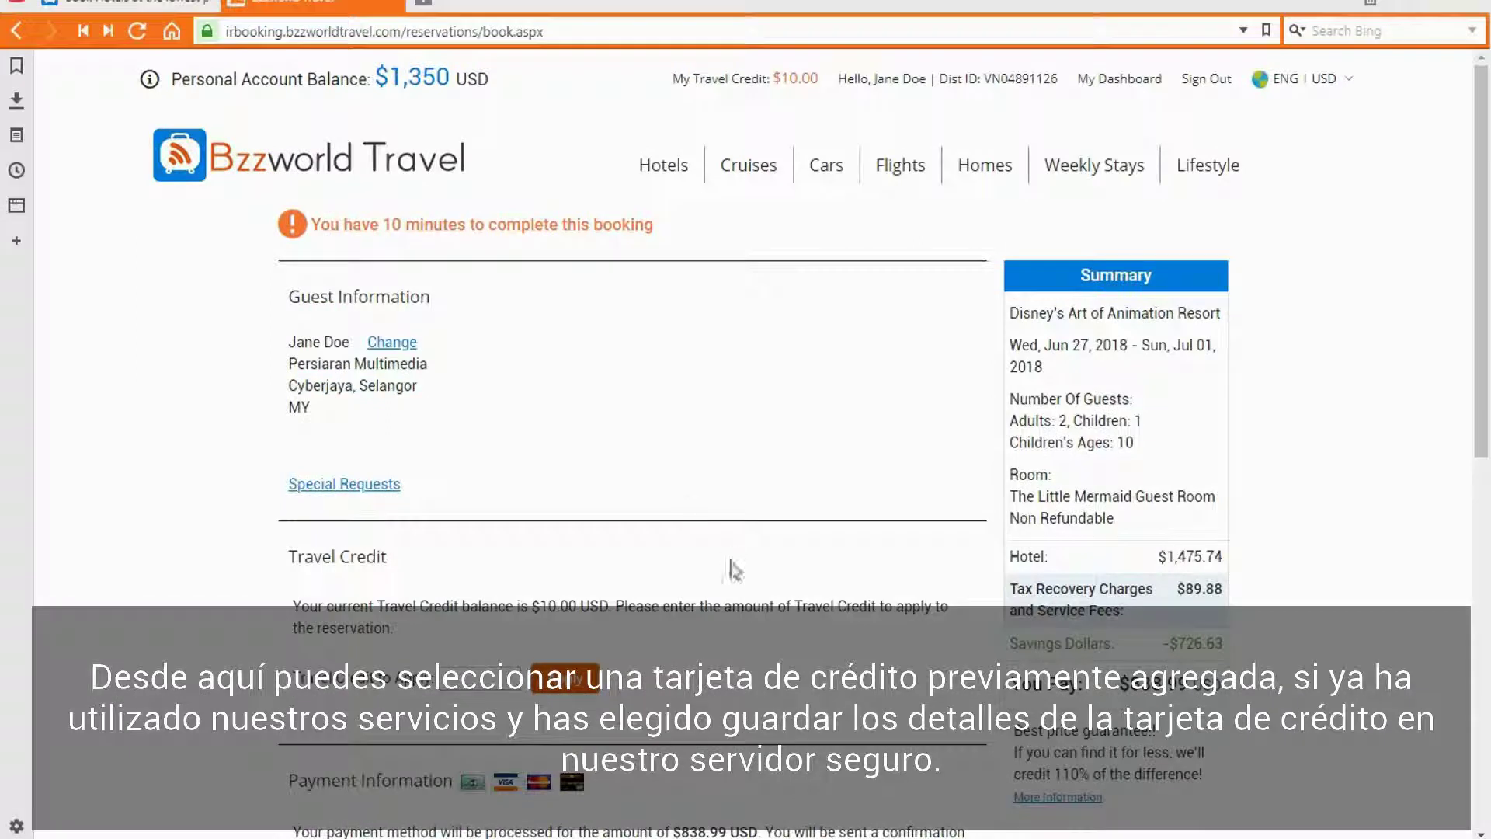
scroll(757, 611, down, 2)
scroll(757, 612, down, 5)
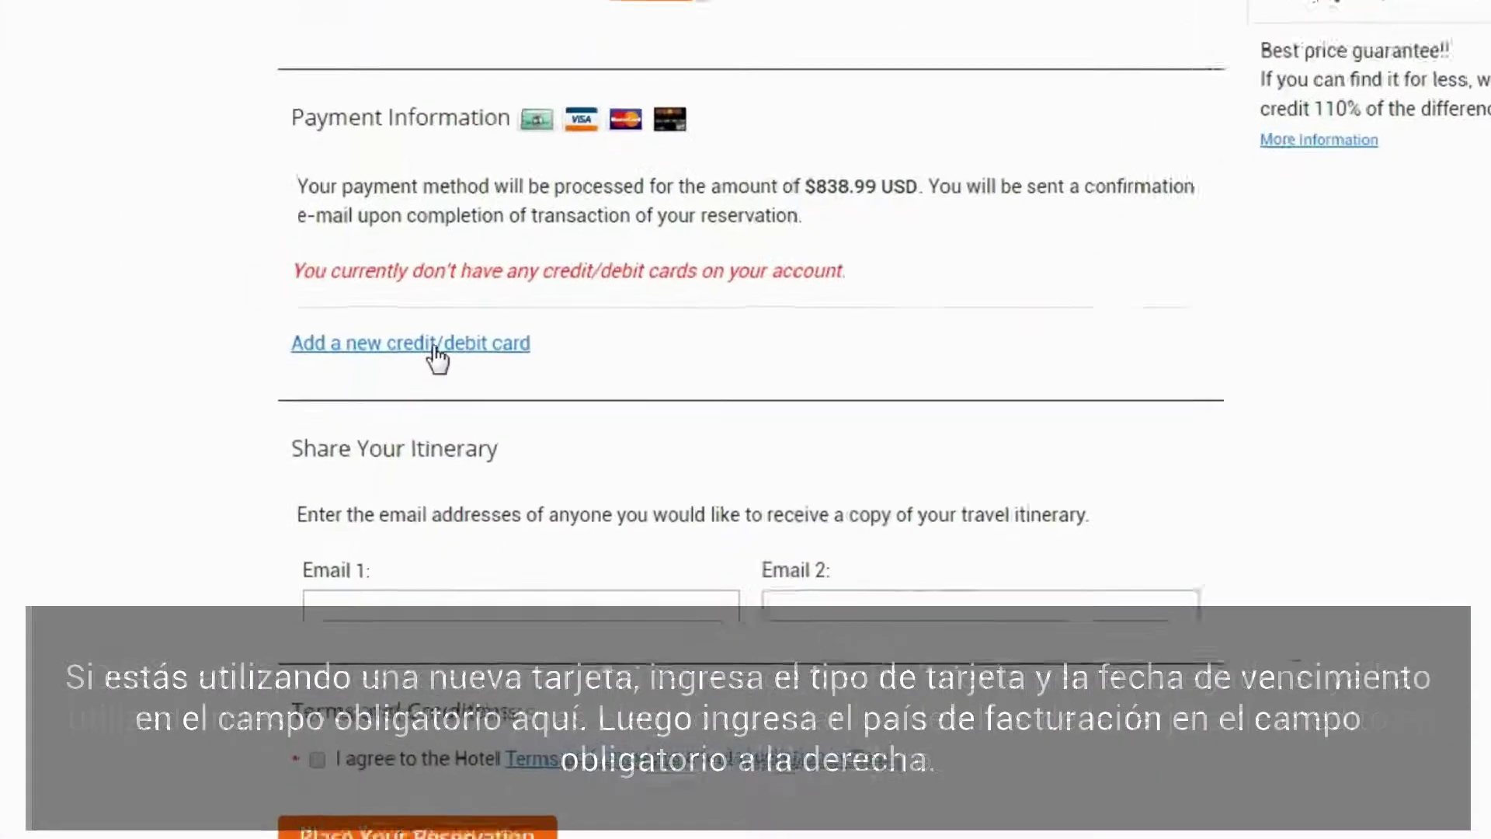
Step: Start a new Visa card, entering the card number and expiration 8/2023
click(447, 314)
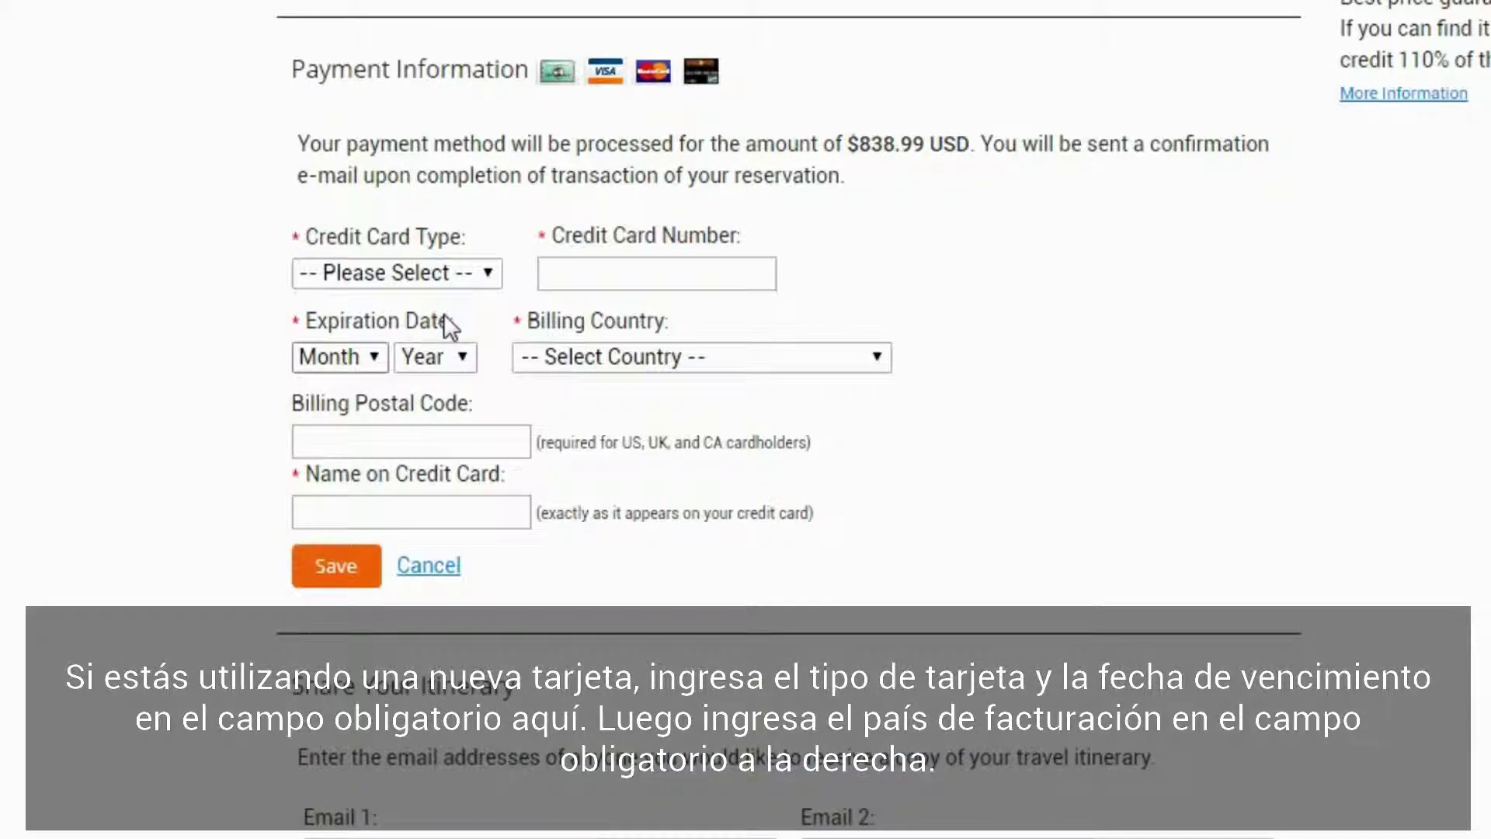
click(435, 281)
click(427, 326)
click(556, 275)
text(4111111111111111)
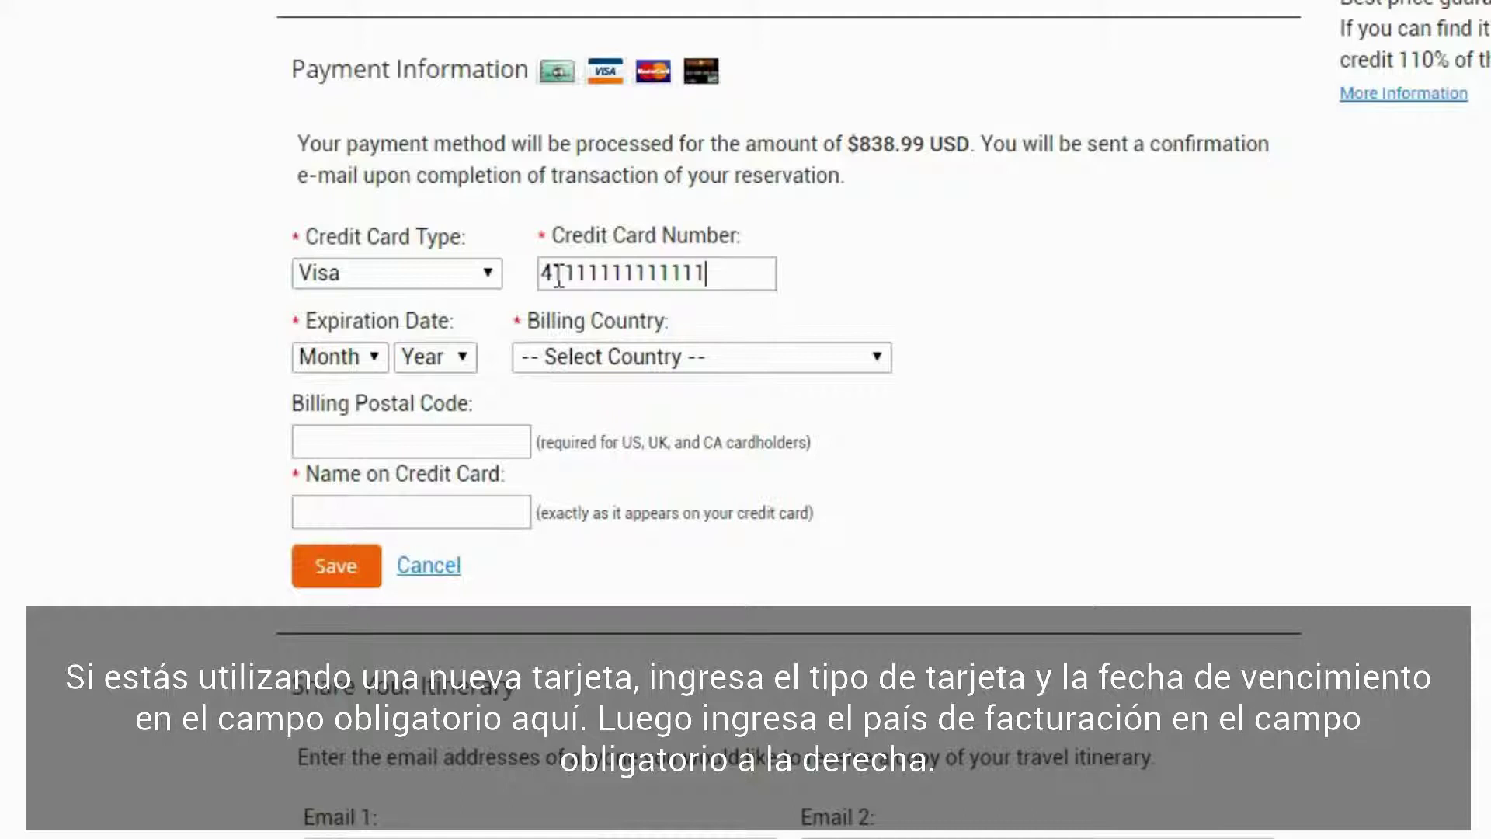
click(342, 356)
click(311, 600)
click(430, 353)
click(453, 544)
Step: Set billing country United States, enter postal code and cardholder name, and save the card
click(776, 350)
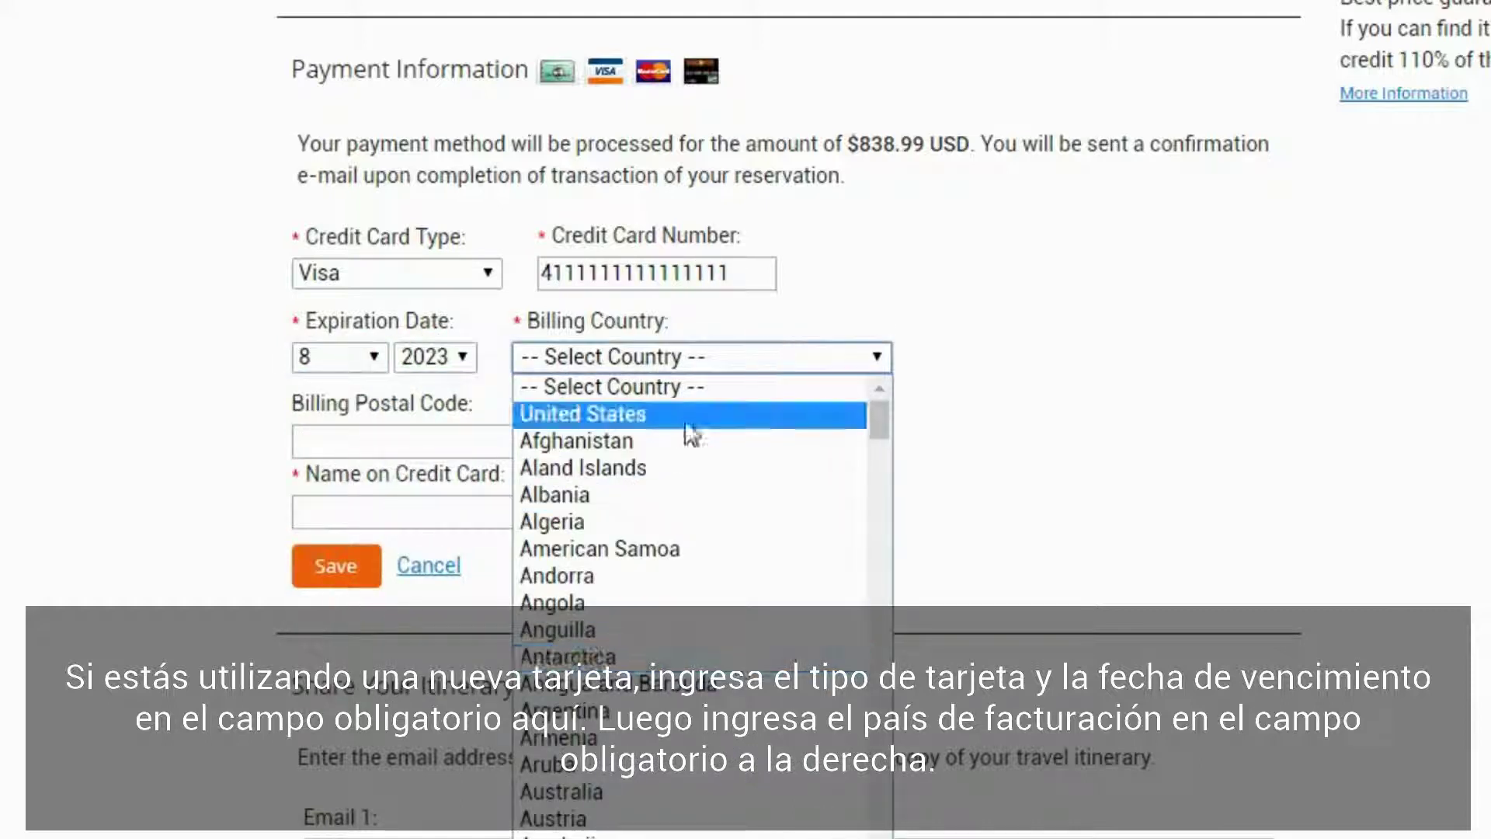
click(678, 413)
click(504, 436)
text(09090)
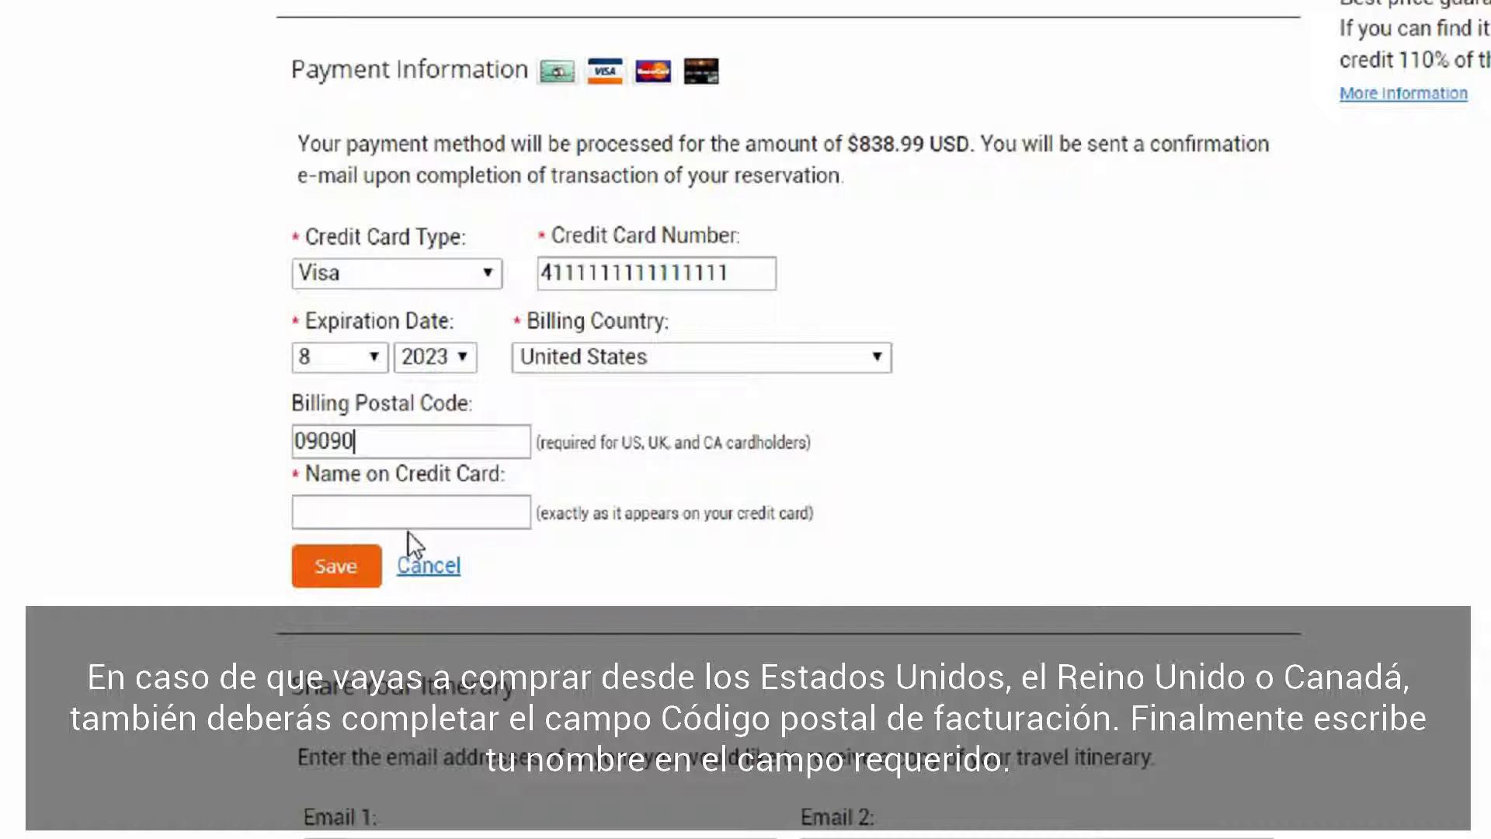
click(413, 520)
text(Jane)
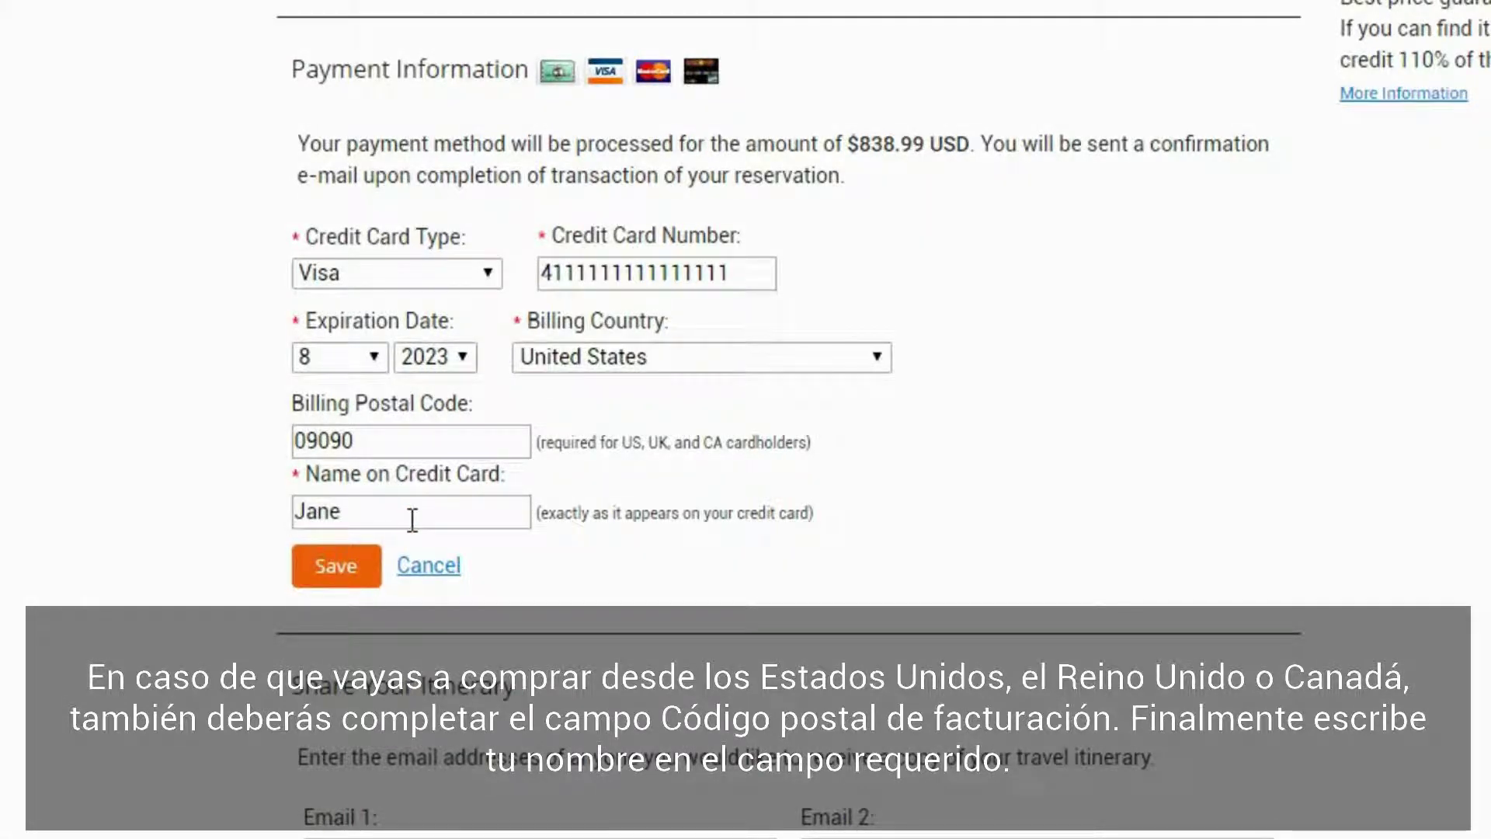
text( Doe)
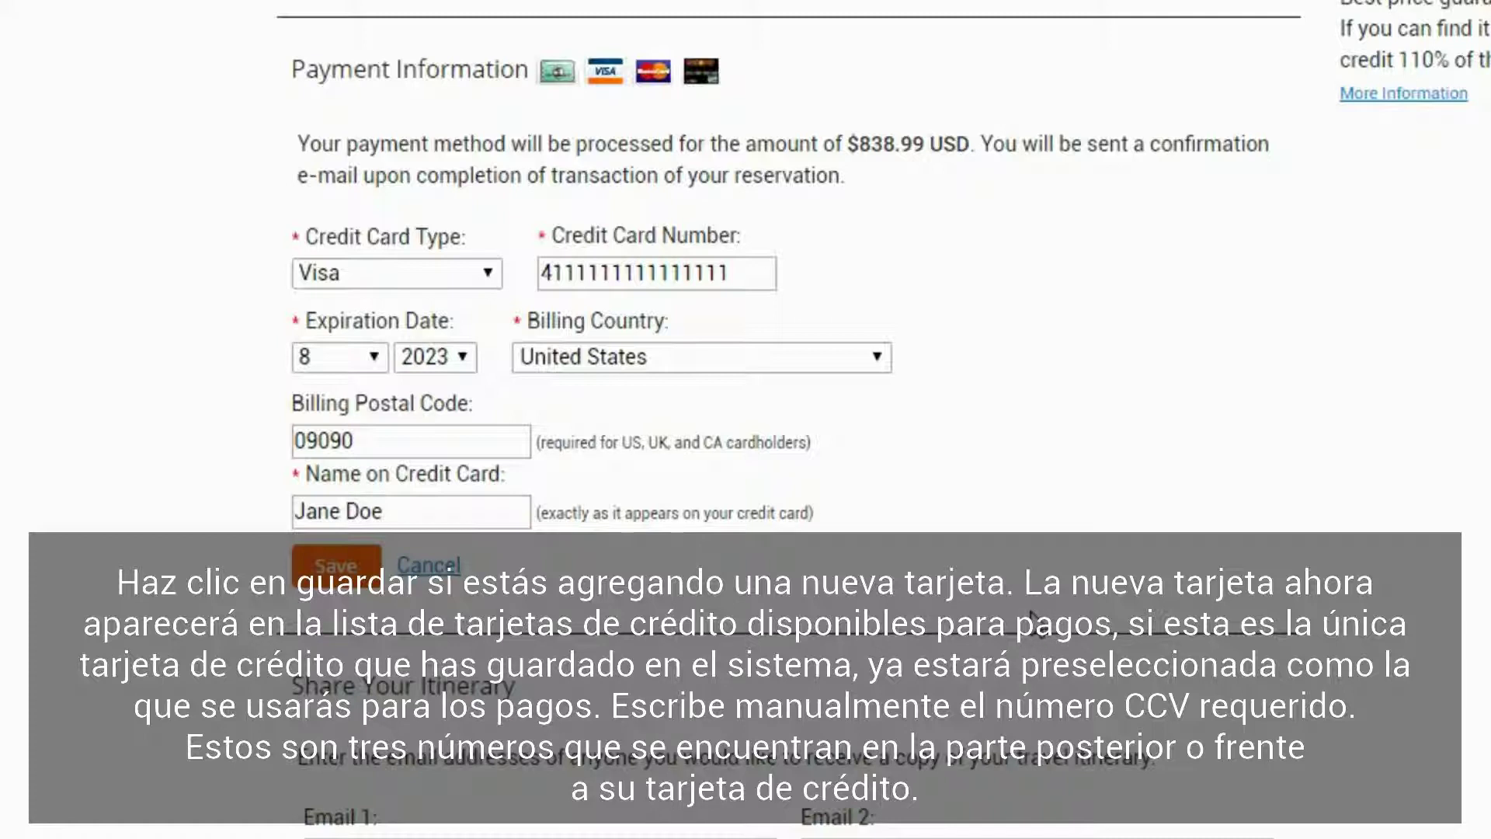
click(335, 564)
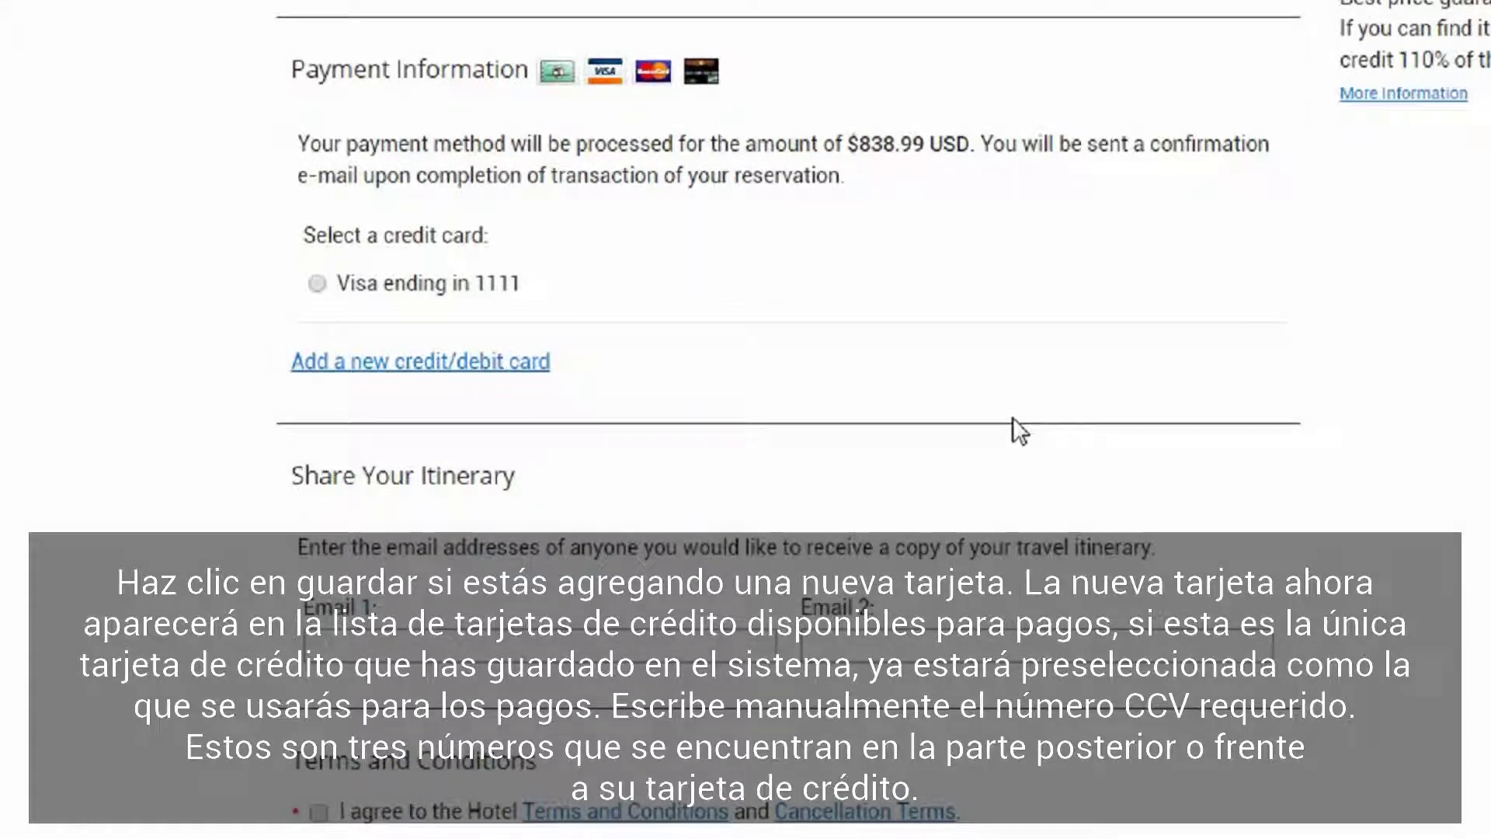
Step: Pay with the newly saved Visa card and enter its security code
click(318, 287)
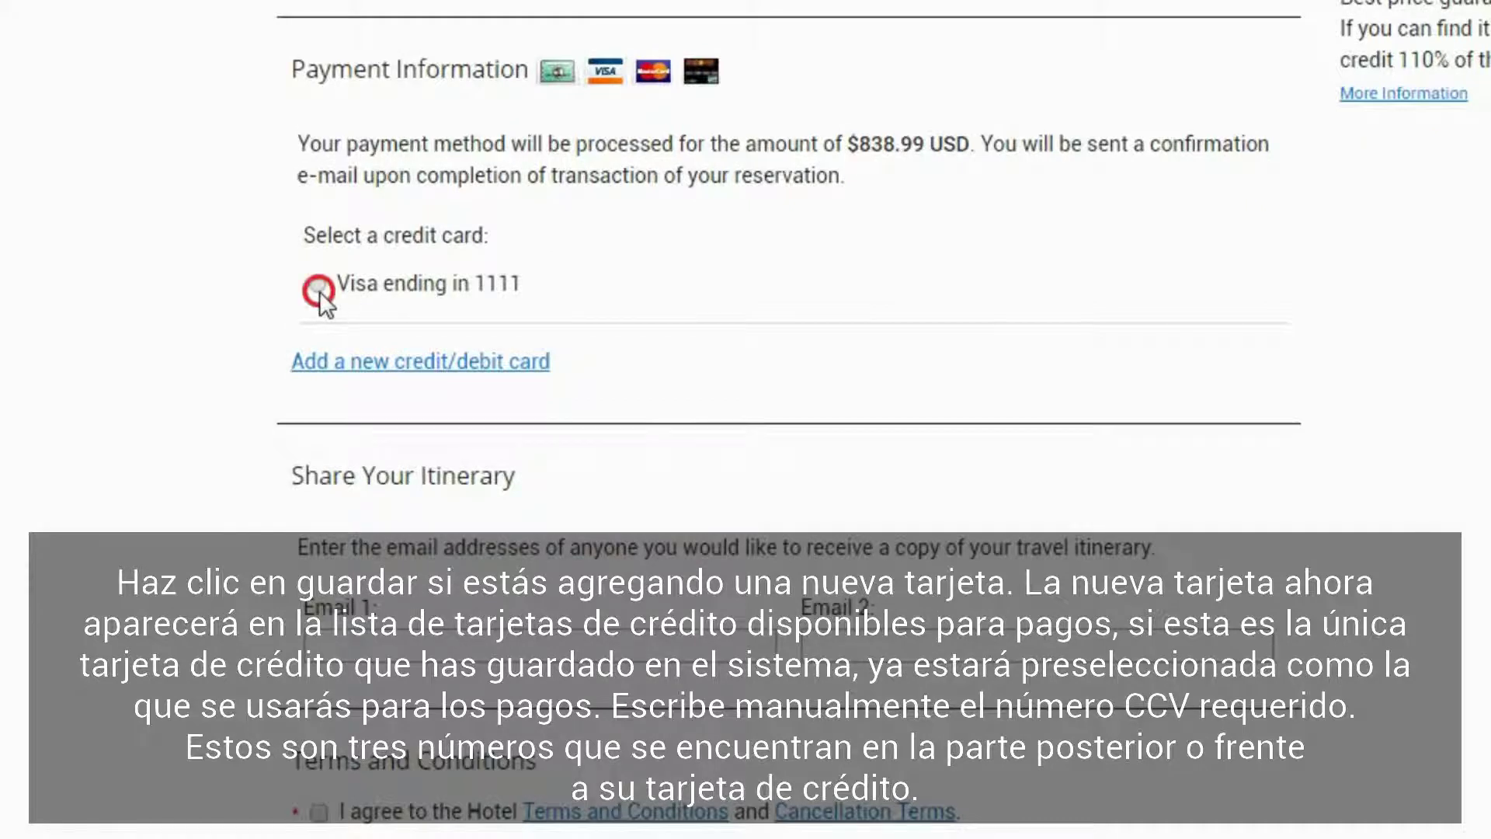
click(903, 282)
text(123)
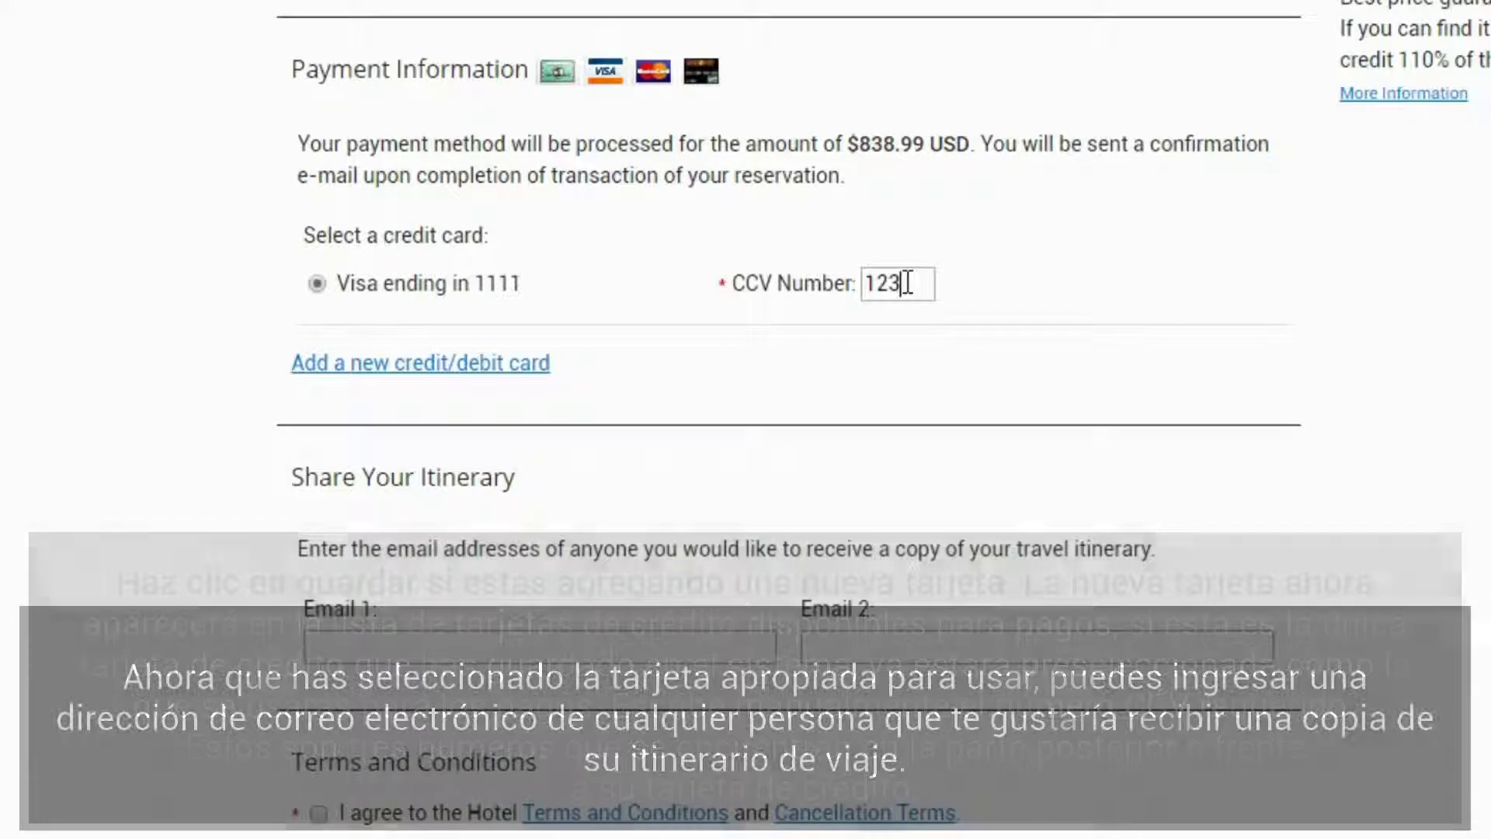
Step: Enter two e-mail addresses in the Email 1 and Email 2 itinerary-sharing fields
click(598, 648)
key(Tab)
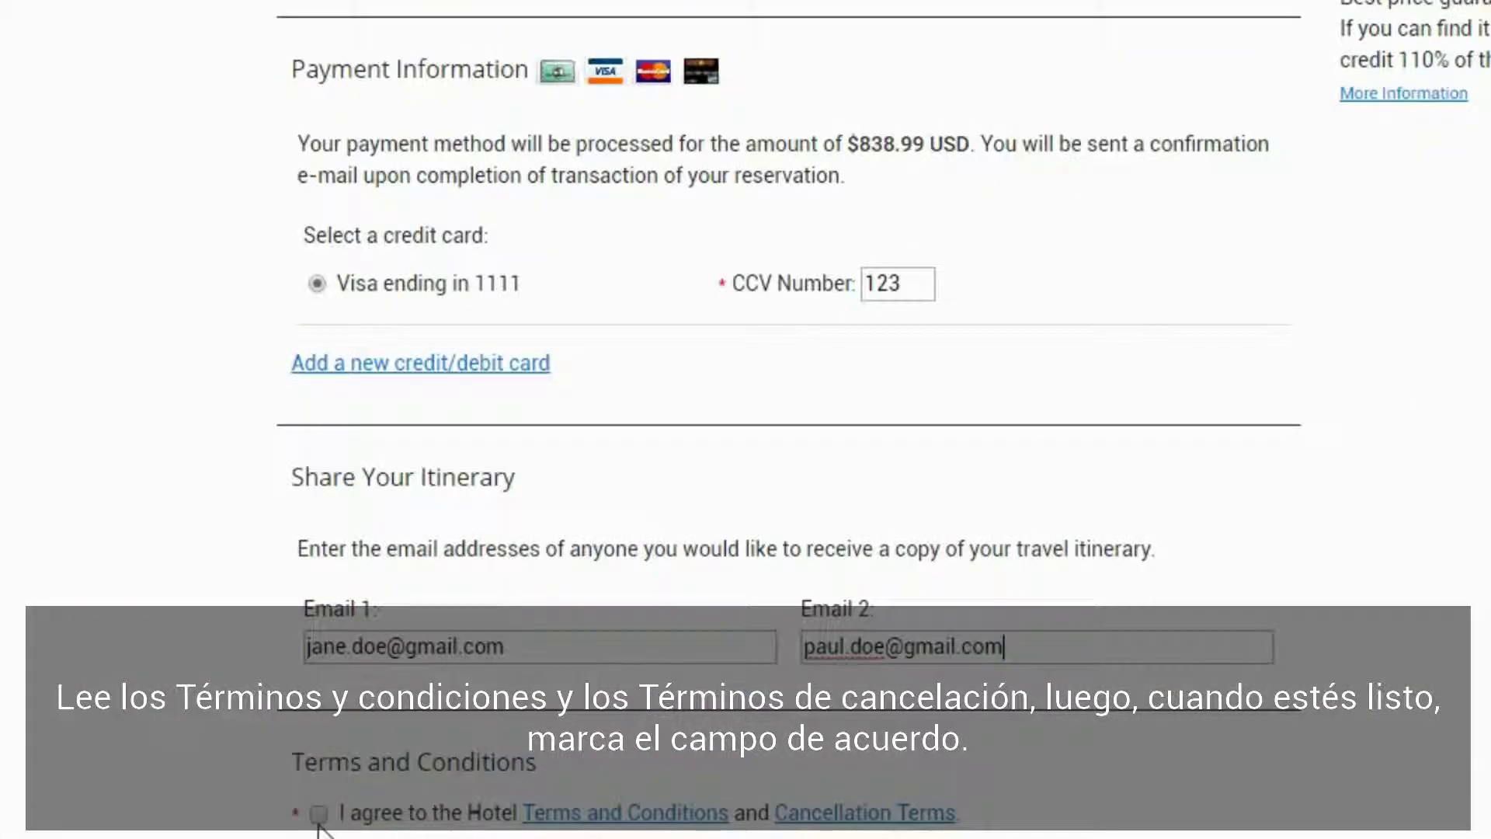
Step: Agree to the Hotel Terms and Conditions and place the reservation
click(318, 822)
scroll(1173, 800, down, 2)
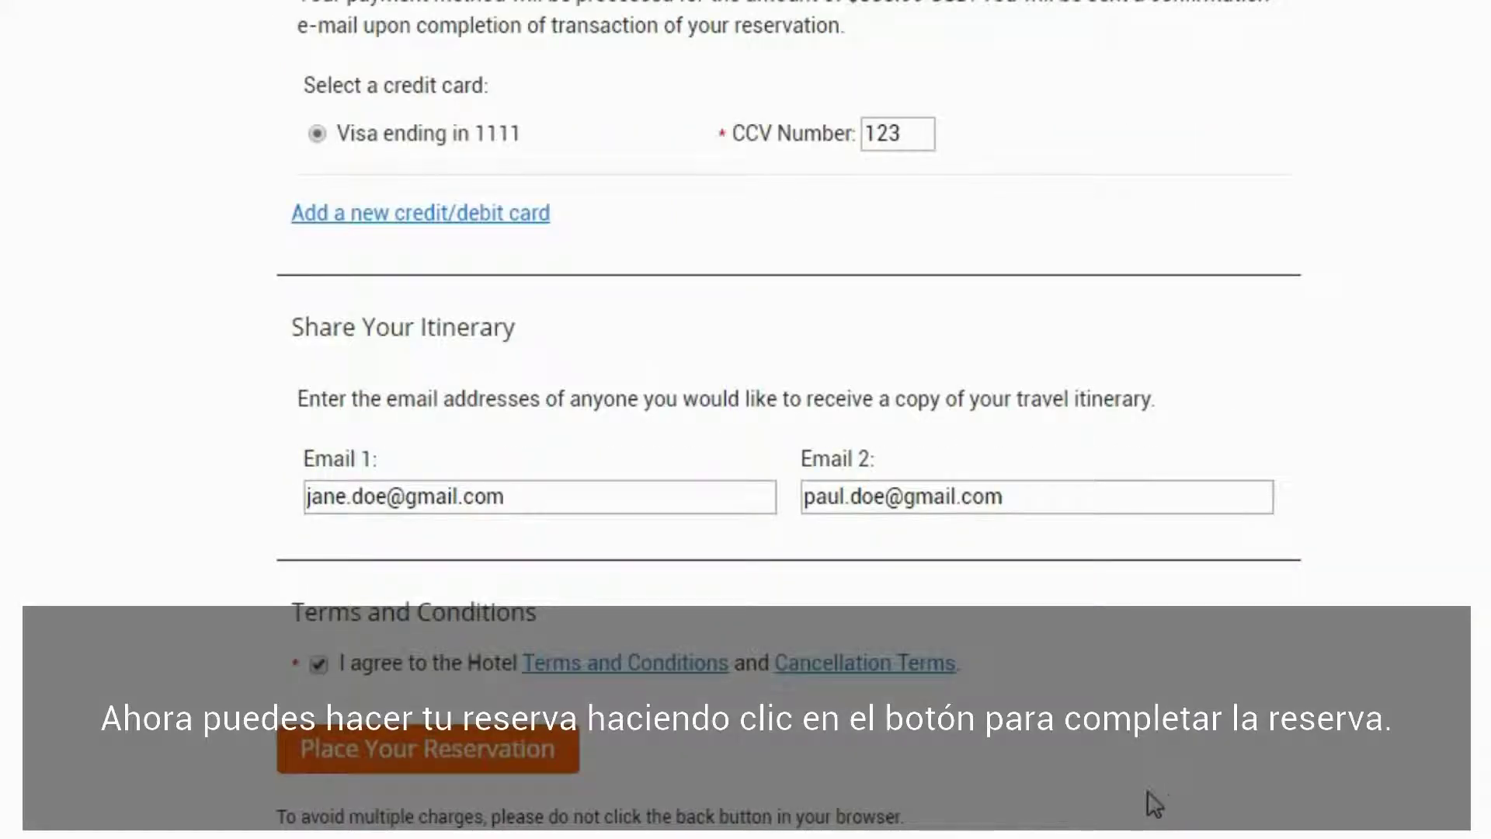
click(443, 736)
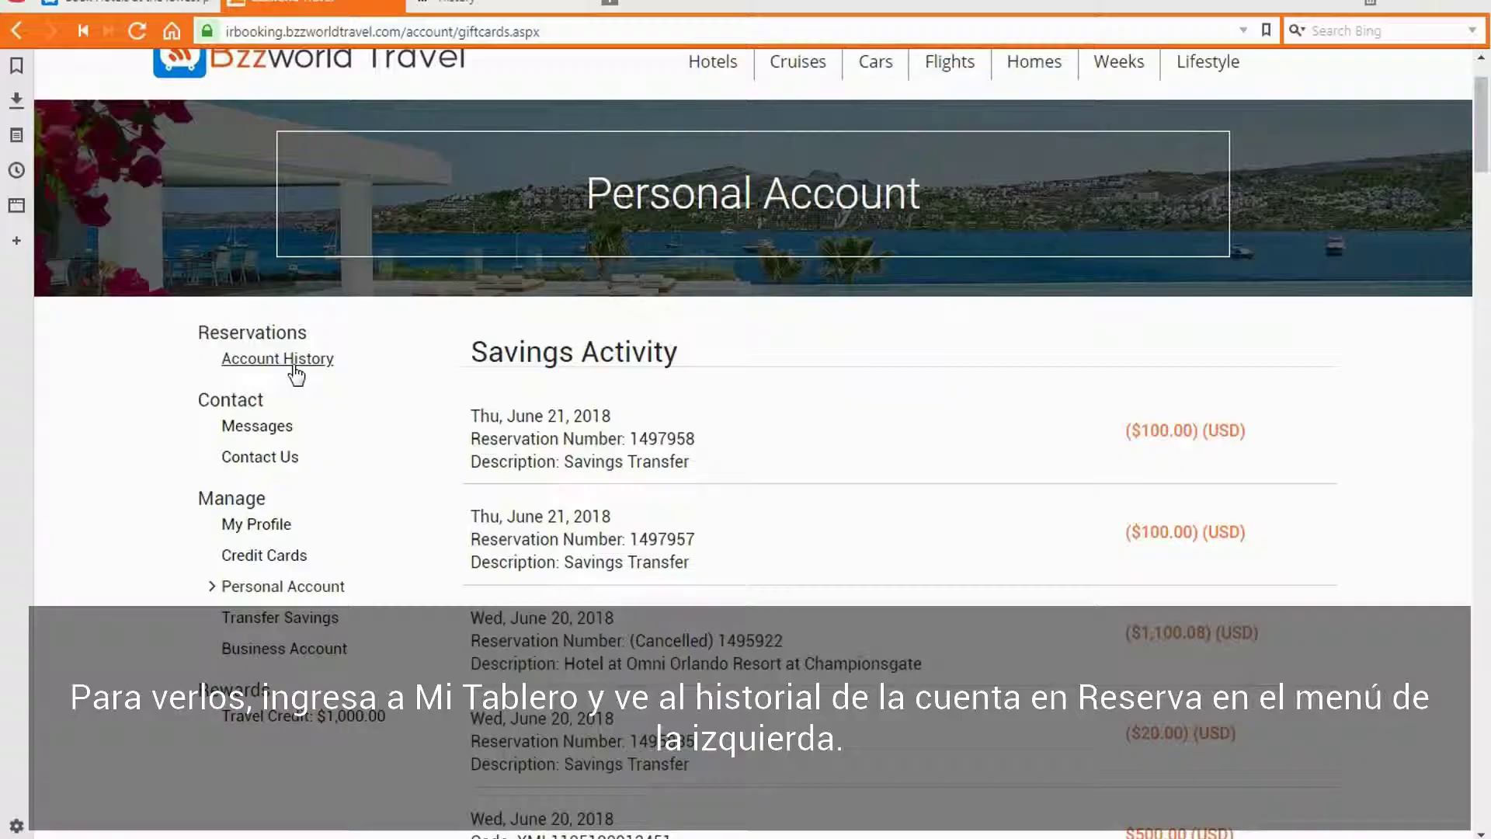
Step: Open Account History to view the Personal Account page with savings activity
click(289, 360)
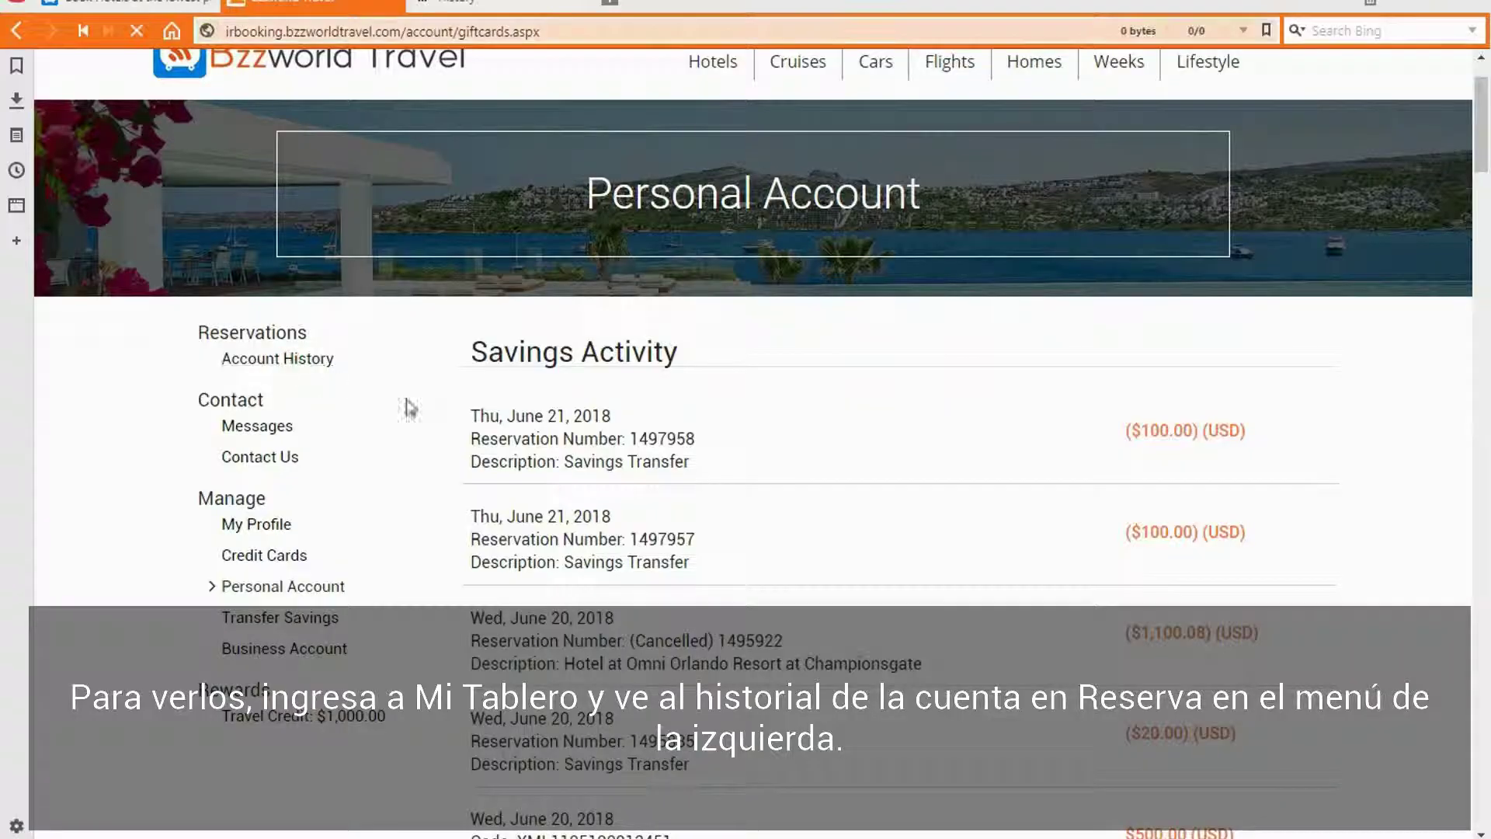